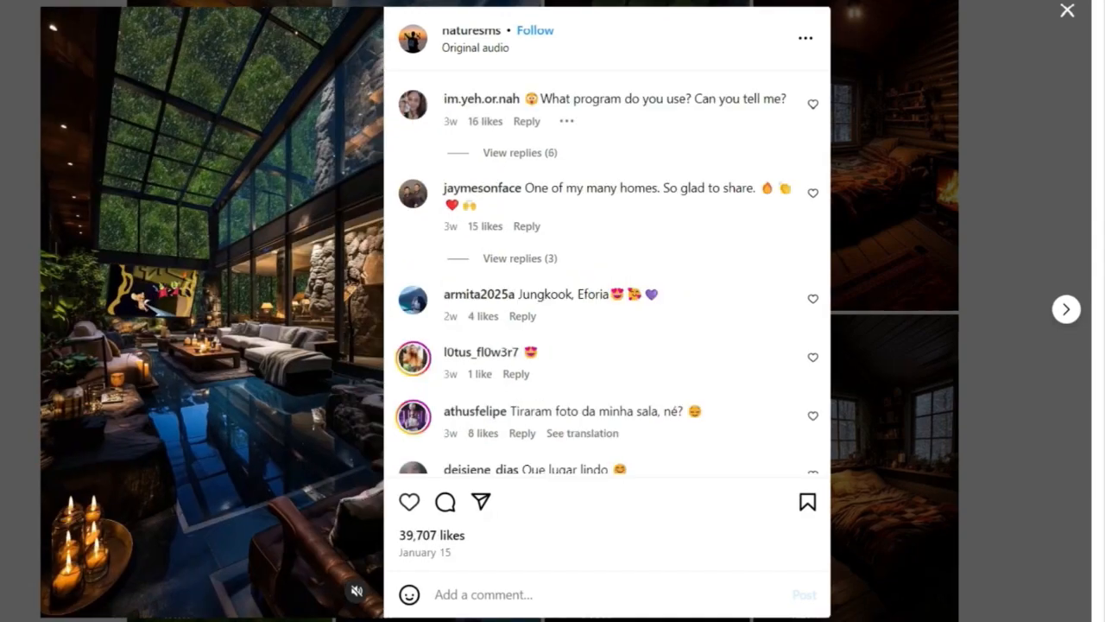
Review the follower count on the naturesms Instagram profile and browse the Midjourney image showcase
key("Escape")
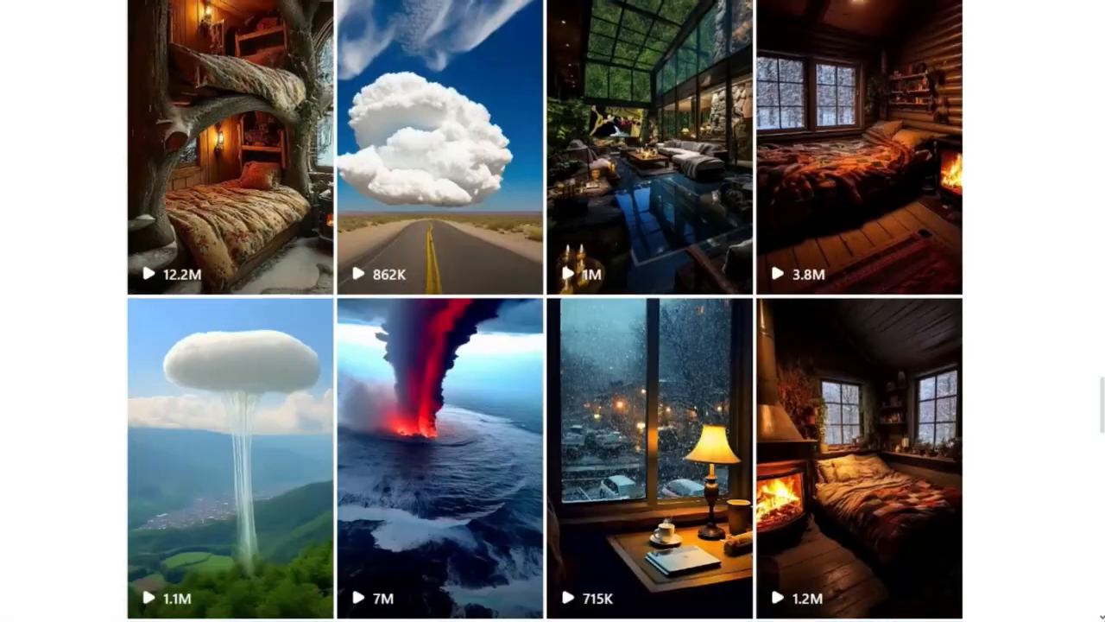
scroll(544, 311, "up", 4)
scroll(543, 311, "up", 2)
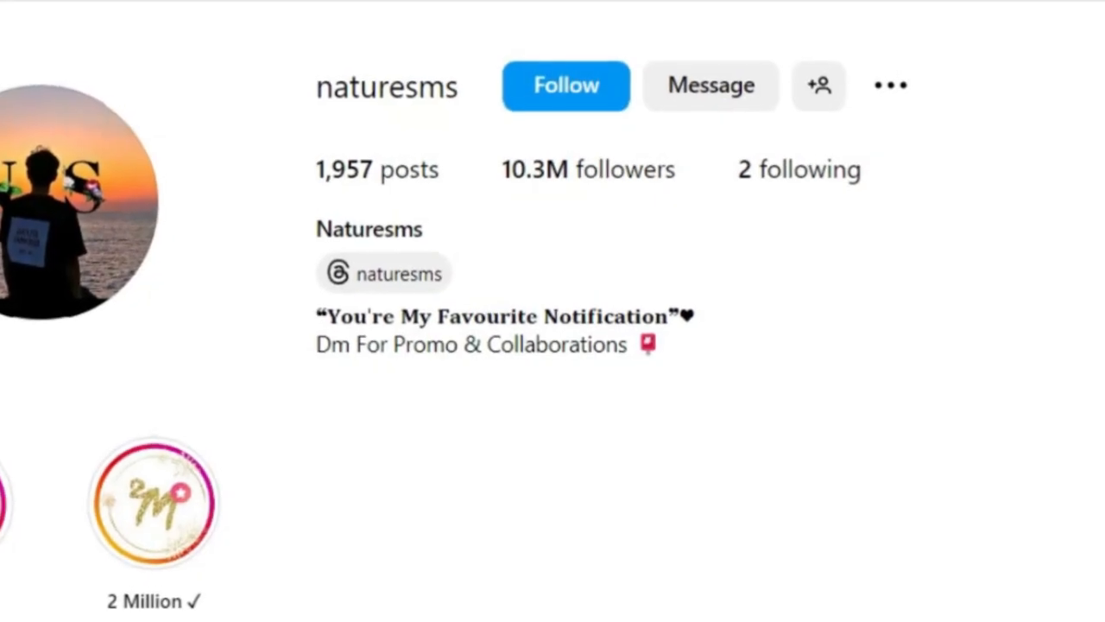
left_click_drag(504, 170, 675, 169)
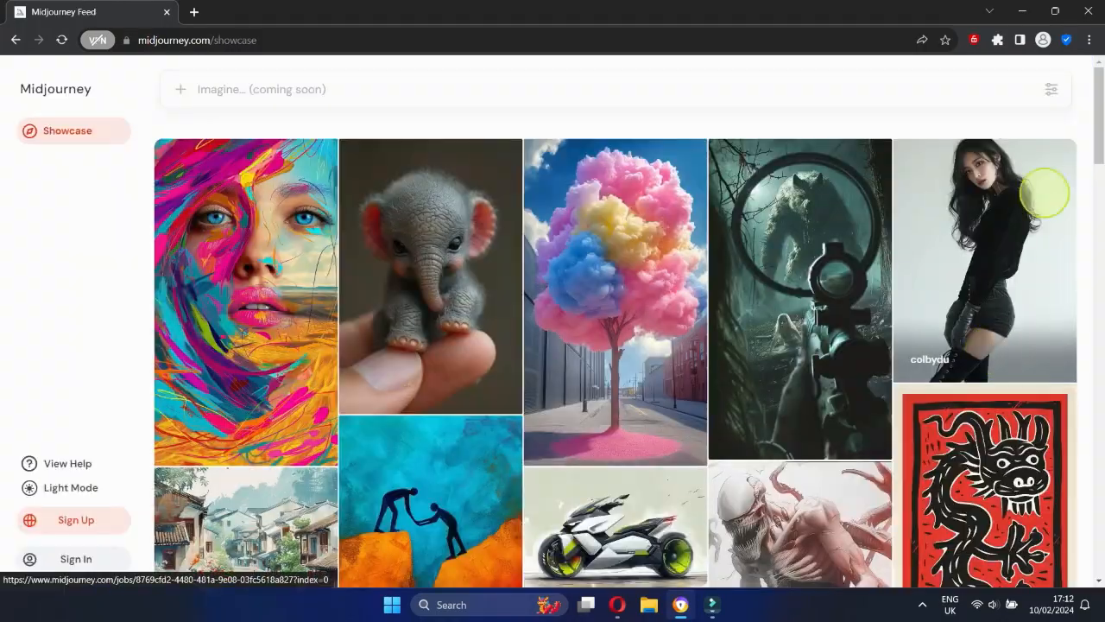
scroll(1073, 138, "down", 1)
scroll(1077, 137, "down", 10)
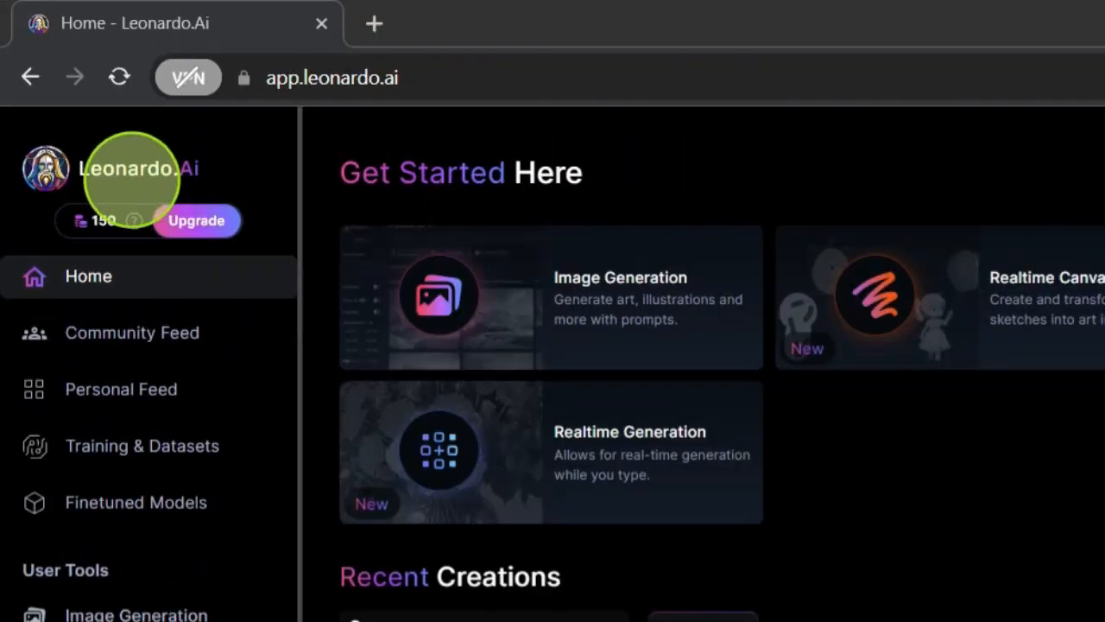
Open Image Generation in Leonardo.Ai and choose the Leonardo Diffusion XL model with 1024 × 1024 image dimensions
mouse_move(162, 209)
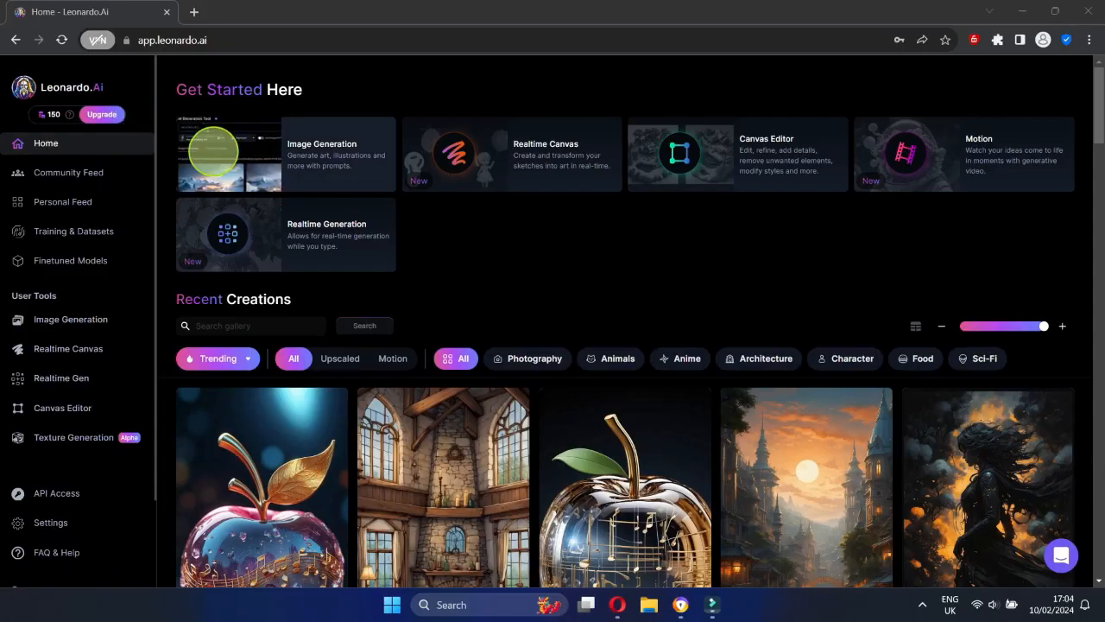
left_click(213, 151)
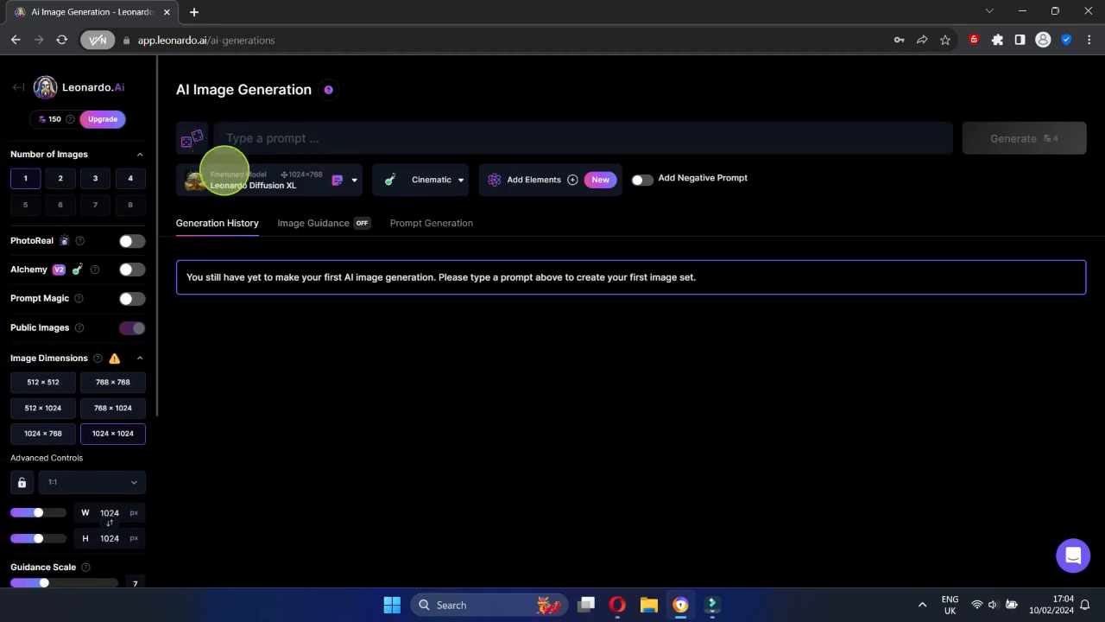
left_click(294, 186)
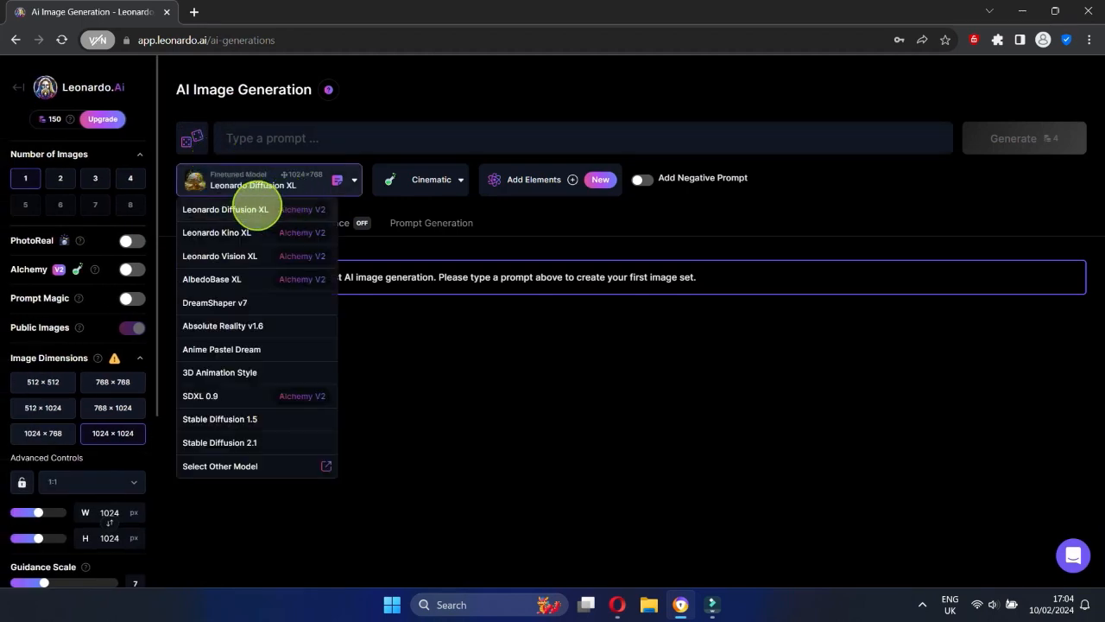
left_click(256, 209)
left_click(110, 432)
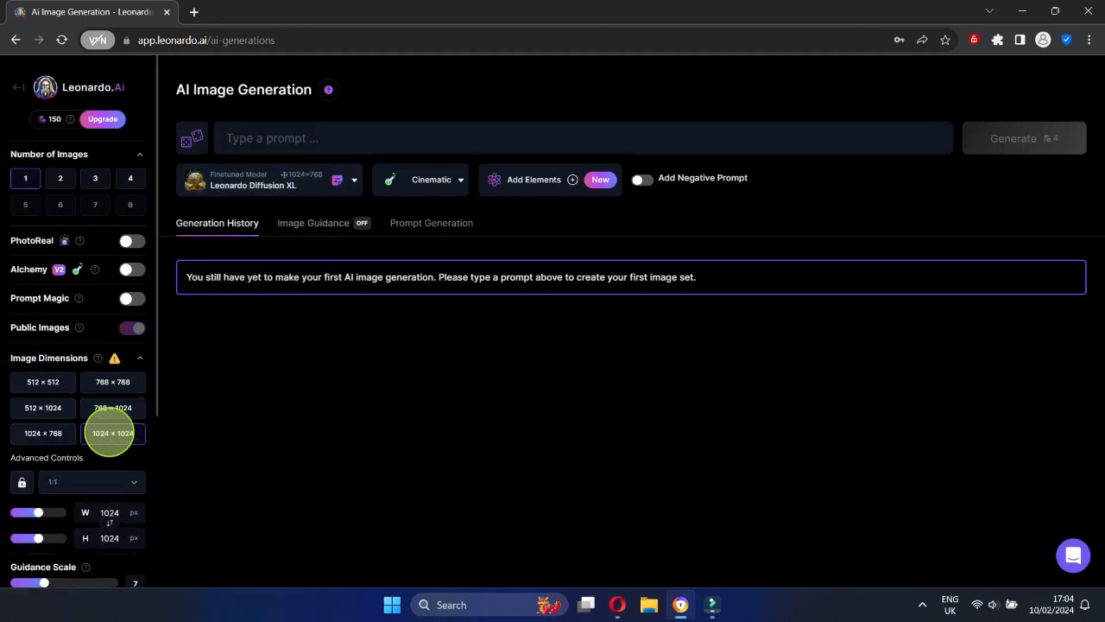
Generate a log cabin living room image from the copied prompt and upscale it with Alchemy at Medium refiner strength
right_click(256, 140)
left_click(359, 249)
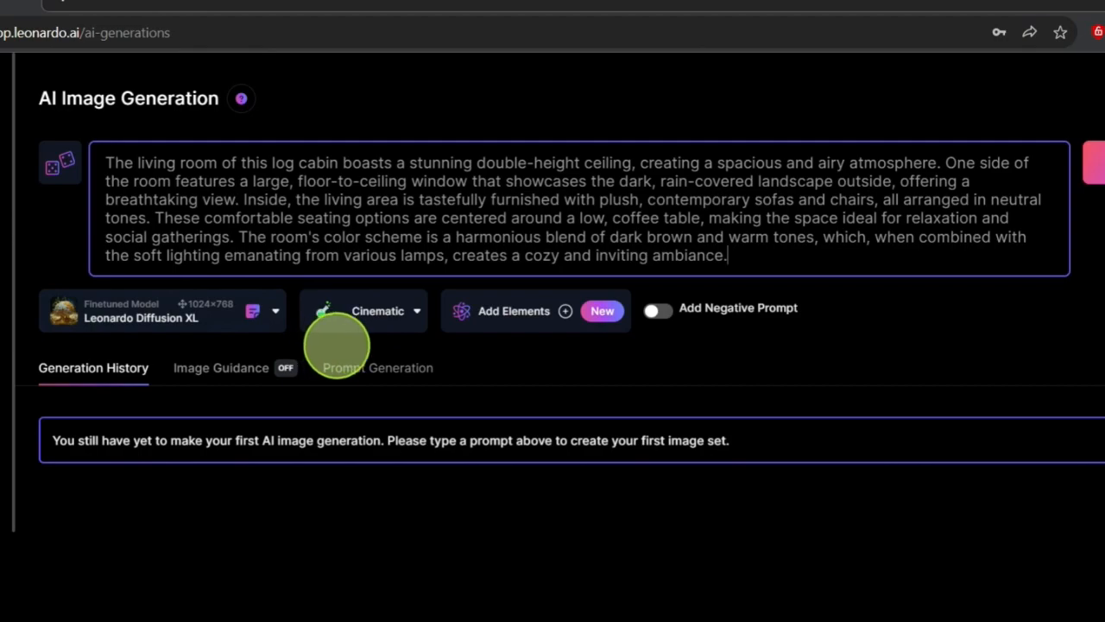
key("ctrl+Return")
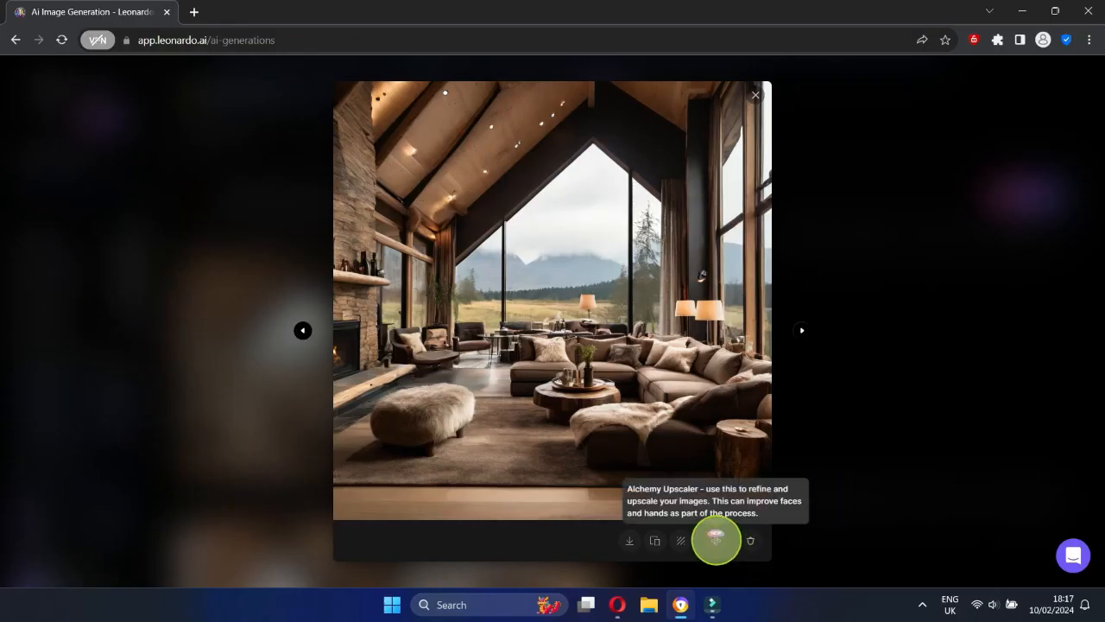
left_click(716, 539)
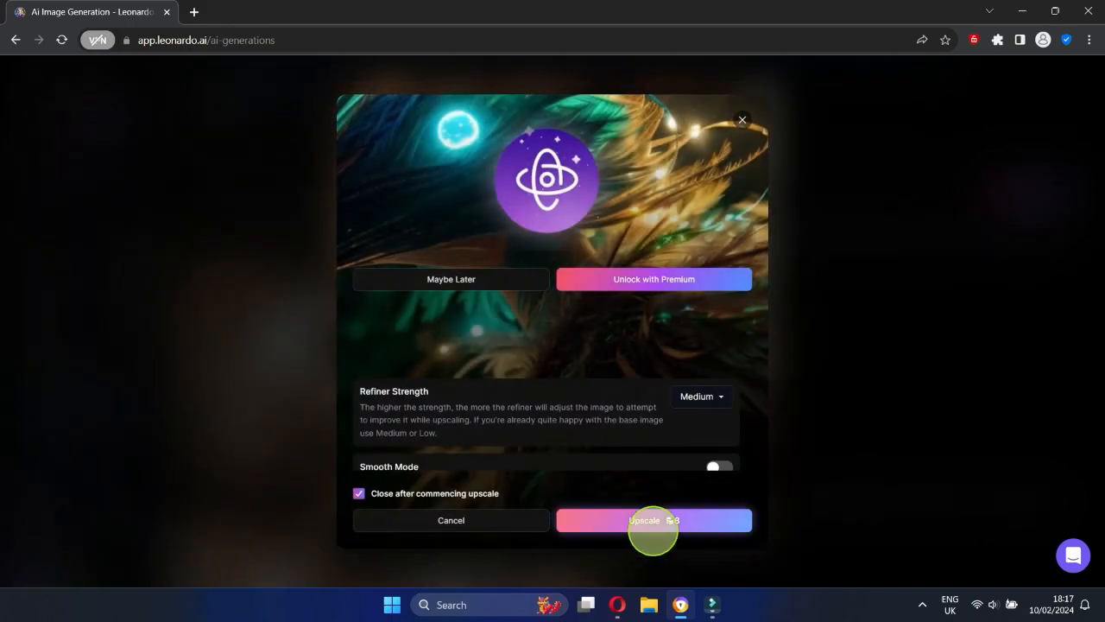
left_click(653, 521)
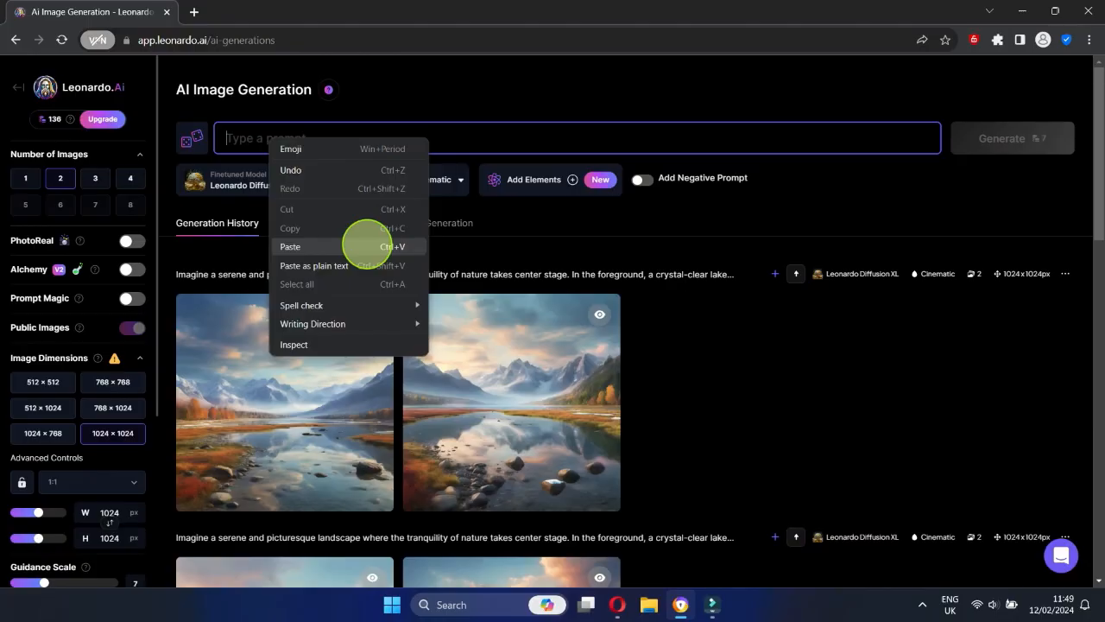
Paste the prompt for a vivid landscape with a crystal-clear lake and distant mountains, and generate two images
left_click(365, 241)
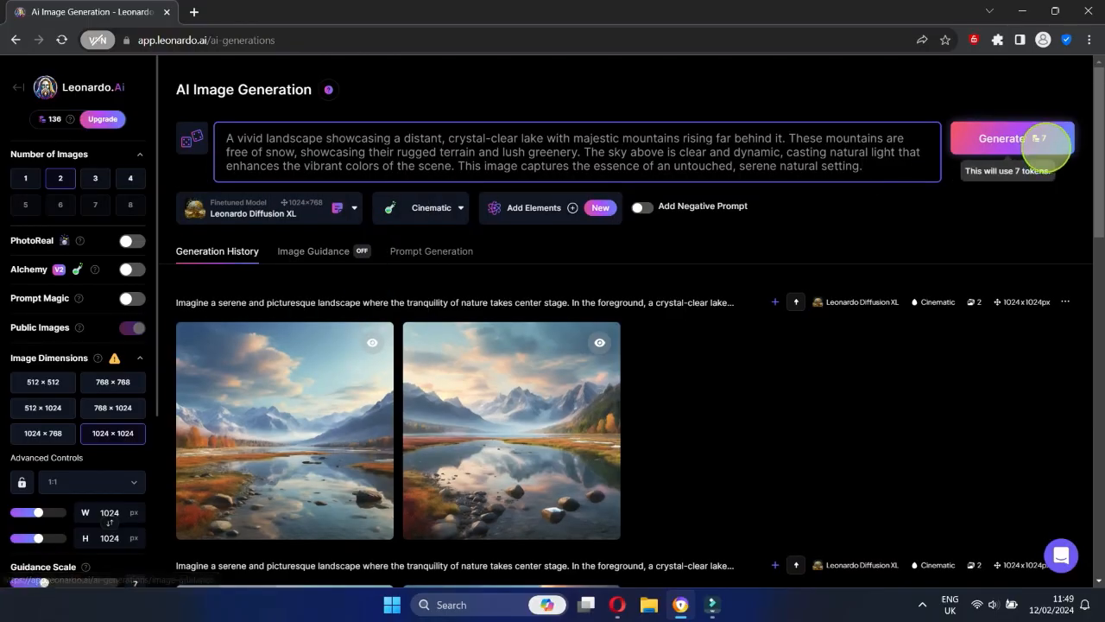
left_click(1040, 145)
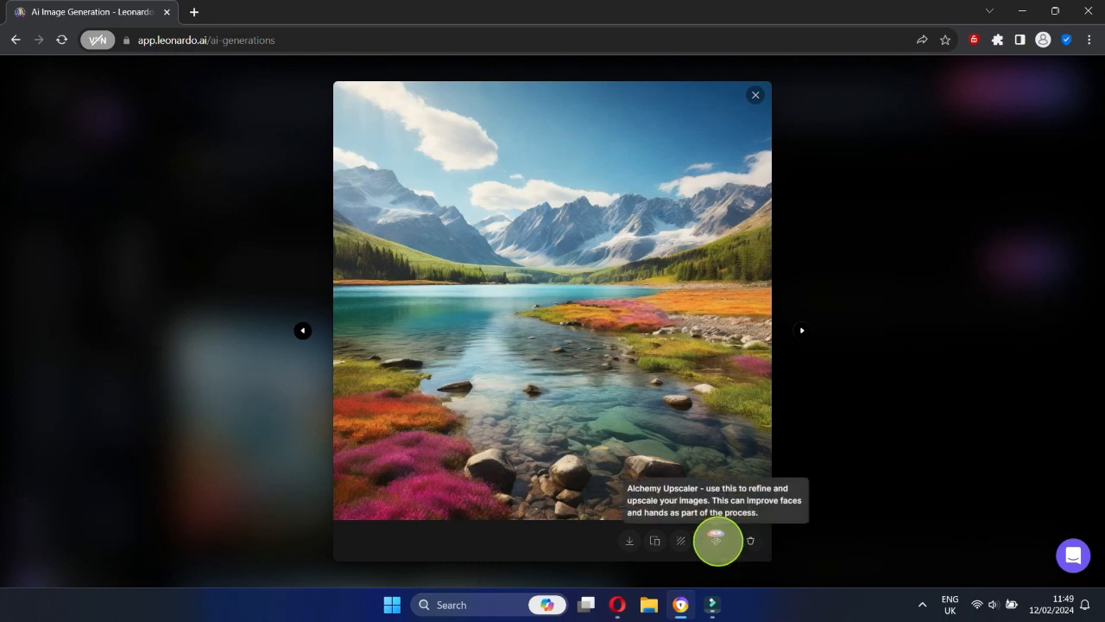
Upscale the generated lake image with Alchemy at Medium refiner strength and download it
left_click(715, 540)
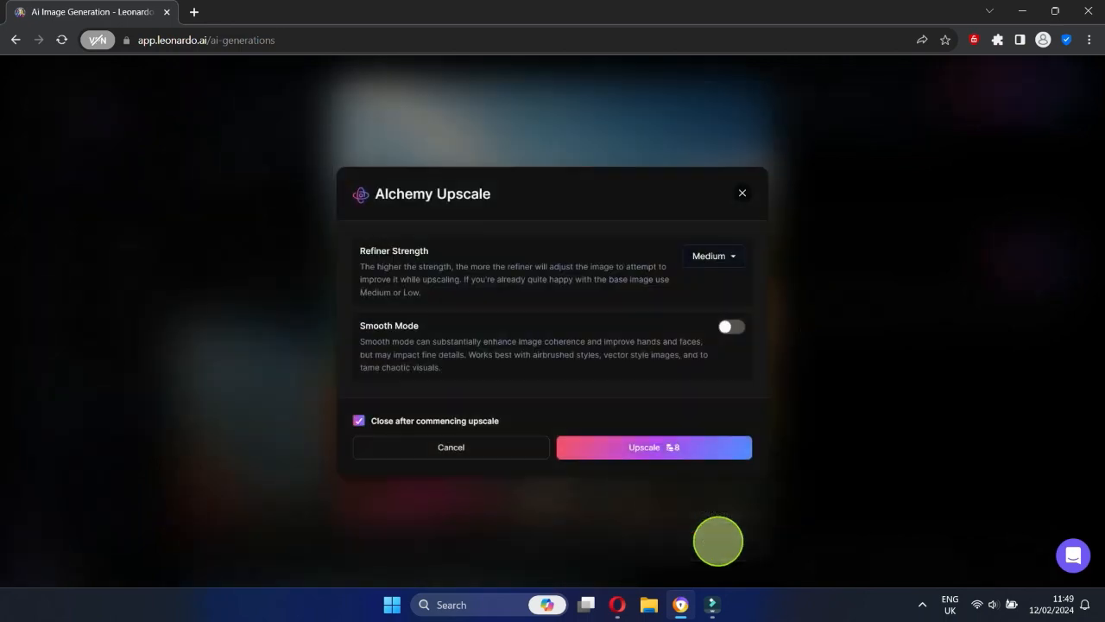
left_click(669, 520)
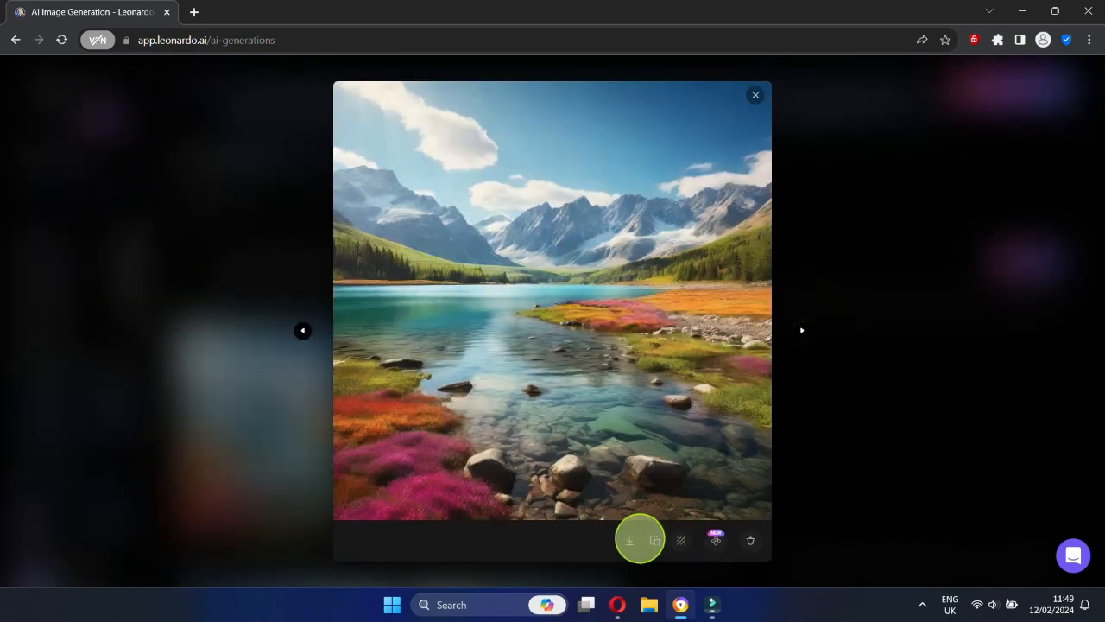
left_click(629, 540)
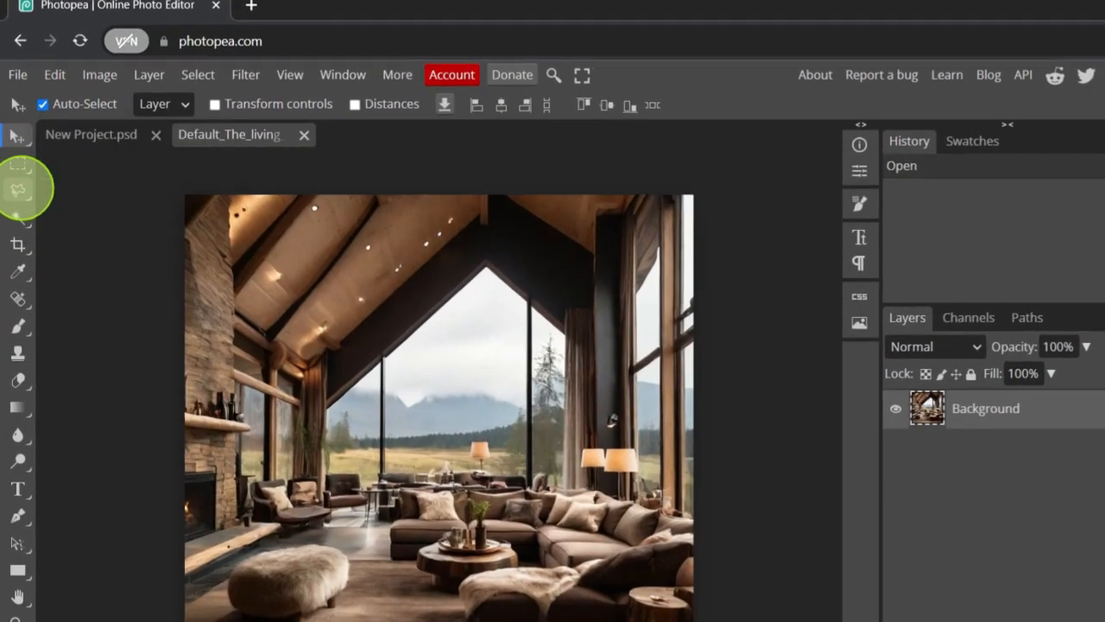
In Photopea, outline the scenery in the large window's left pane with Polygonal Lasso Select and delete it
left_click(19, 189)
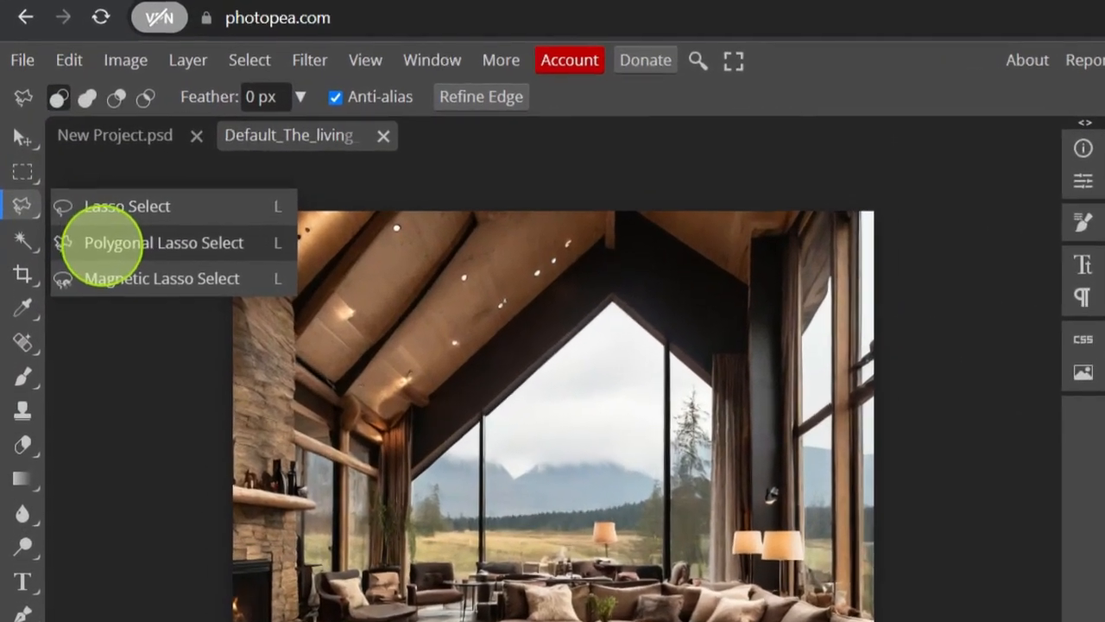
left_click(102, 245)
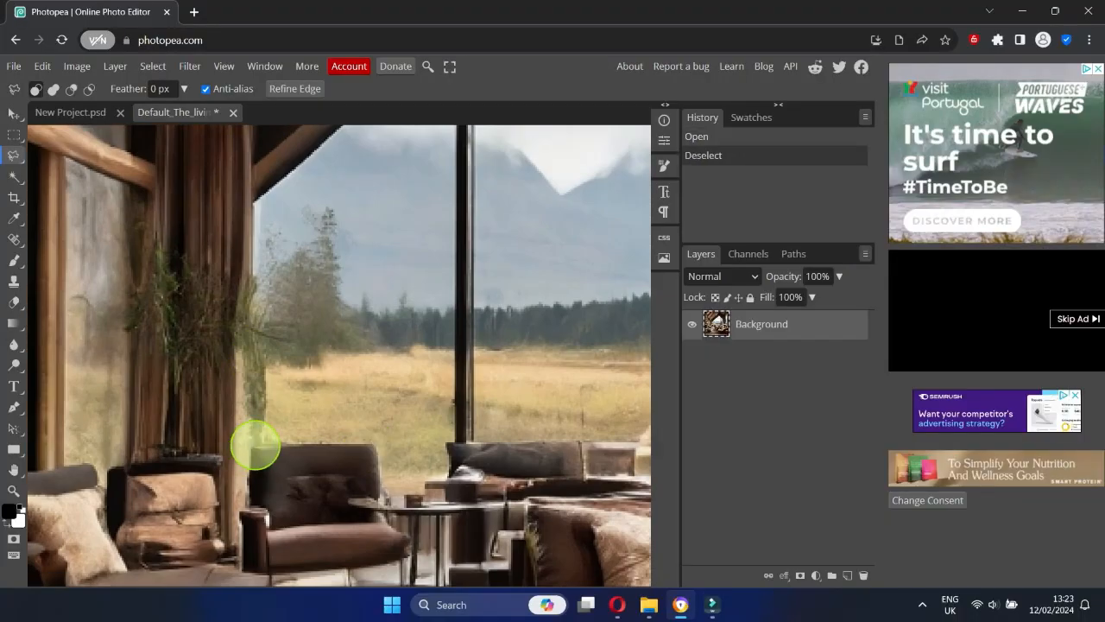
left_click(378, 445)
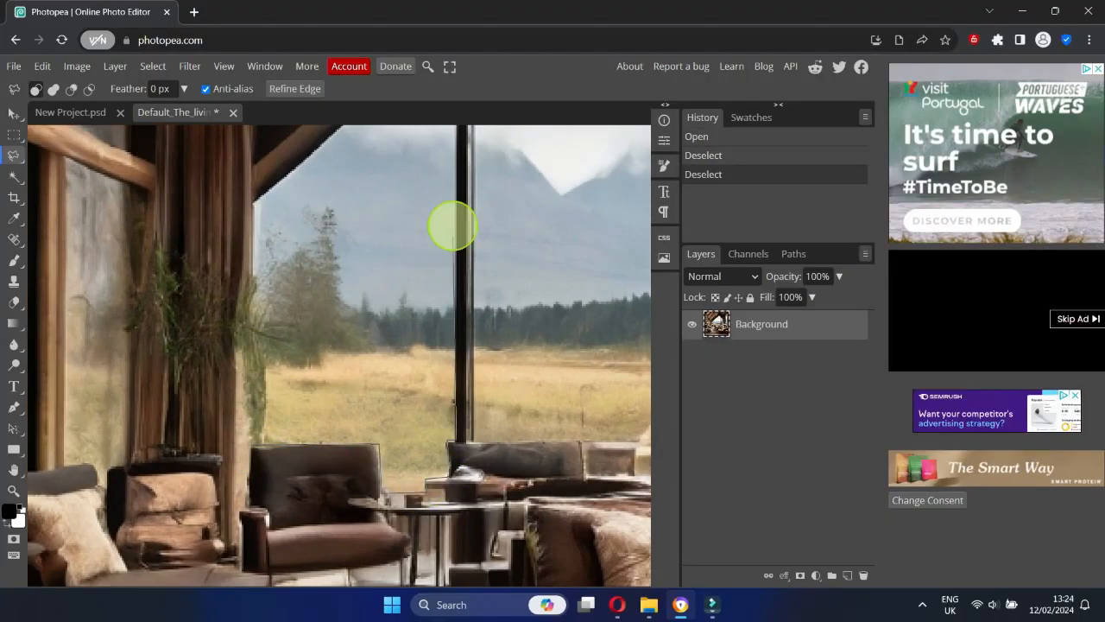
scroll(454, 225, "up", 4)
left_click(458, 195)
left_click(251, 364)
scroll(252, 367, "down", 3)
left_click(251, 489)
key("Delete")
Delete the outdoor scenery around the table lamp's shade and stem with repeated Magic Wand selections, and deselect
scroll(511, 485, "up", 4)
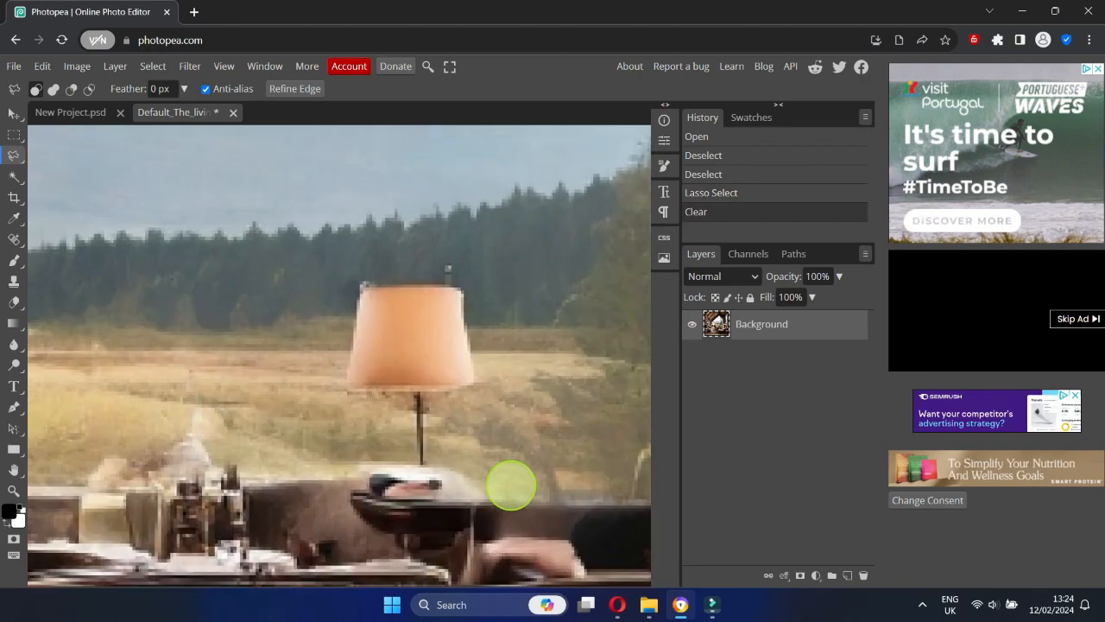
right_click(14, 156)
left_click(93, 178)
left_click(276, 380)
key("Delete")
left_click(382, 412)
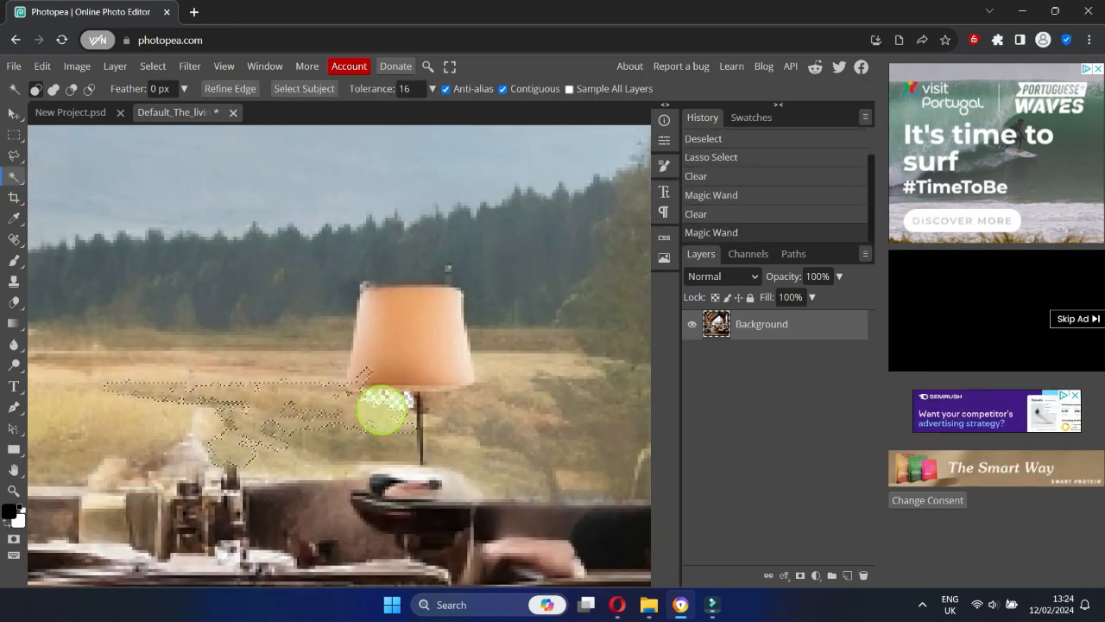
key("Delete")
left_click(437, 405)
key("Delete")
left_click(483, 338)
key("Delete")
key("Delete")
key("ctrl+d")
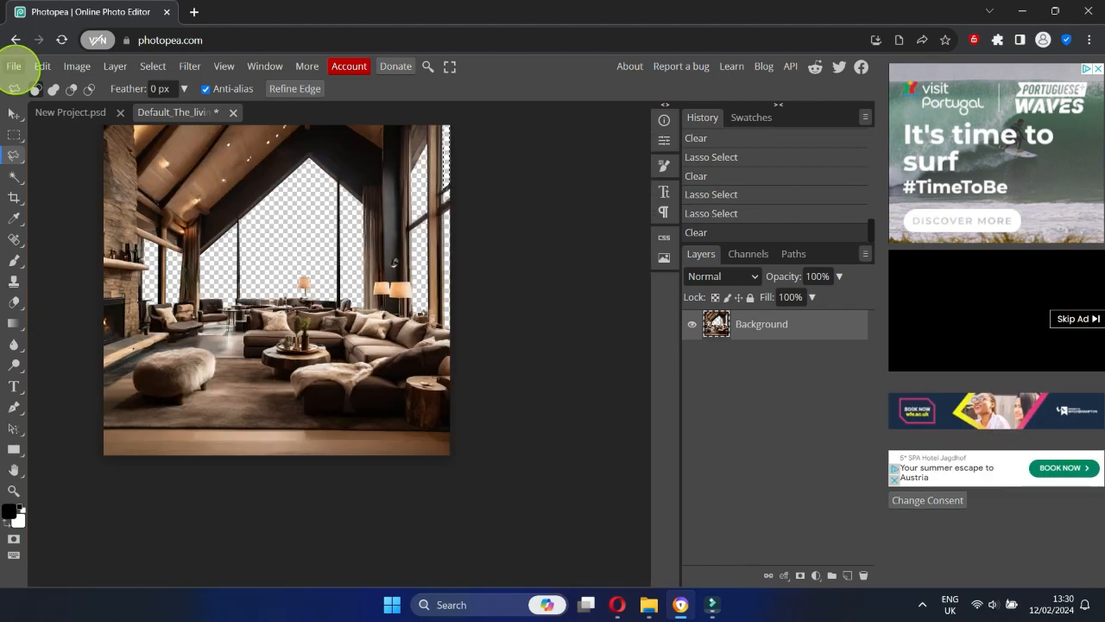
Open the export format choices for the living room image with its transparent windows
left_click(14, 65)
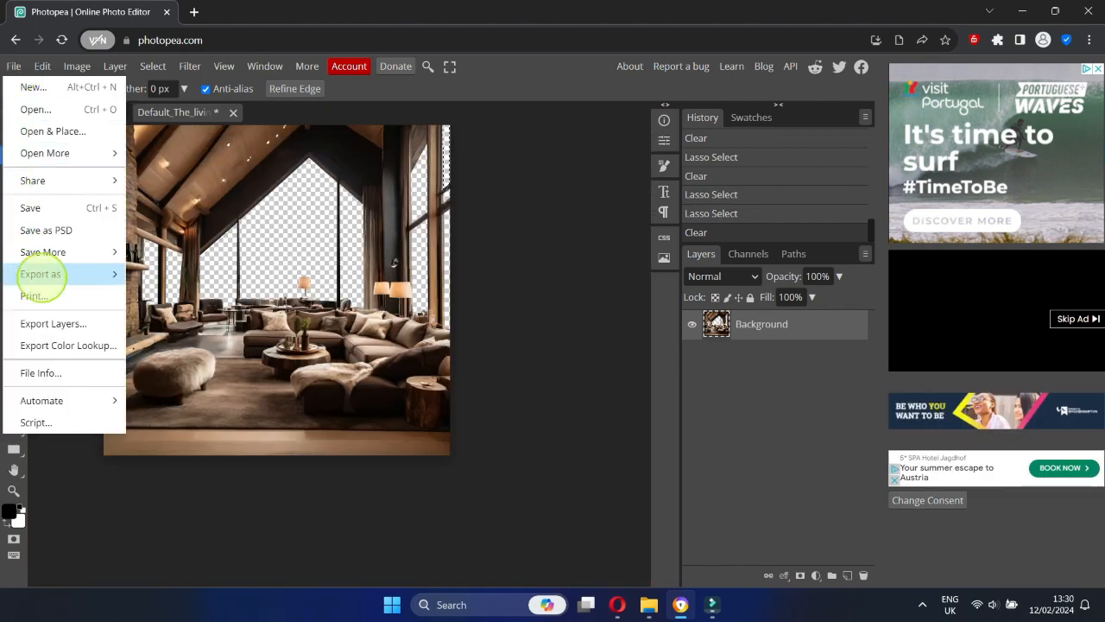
mouse_move(41, 275)
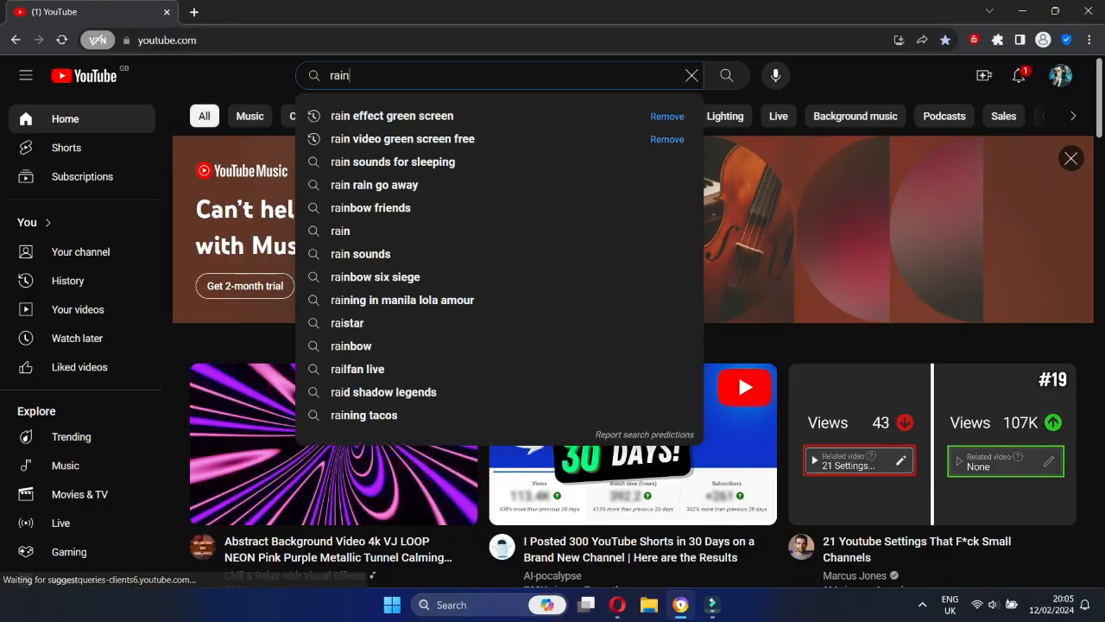
Search YouTube for "rain effect green screen" and find a green screen rain clip in the results
type("effect")
key("Down")
key("Return")
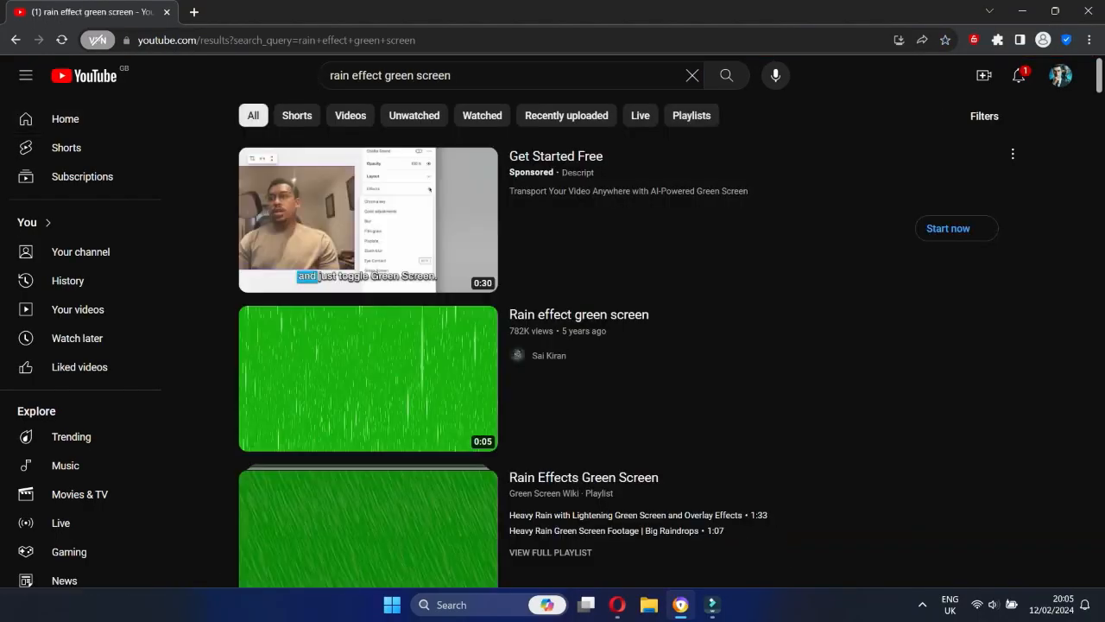
mouse_move(368, 378)
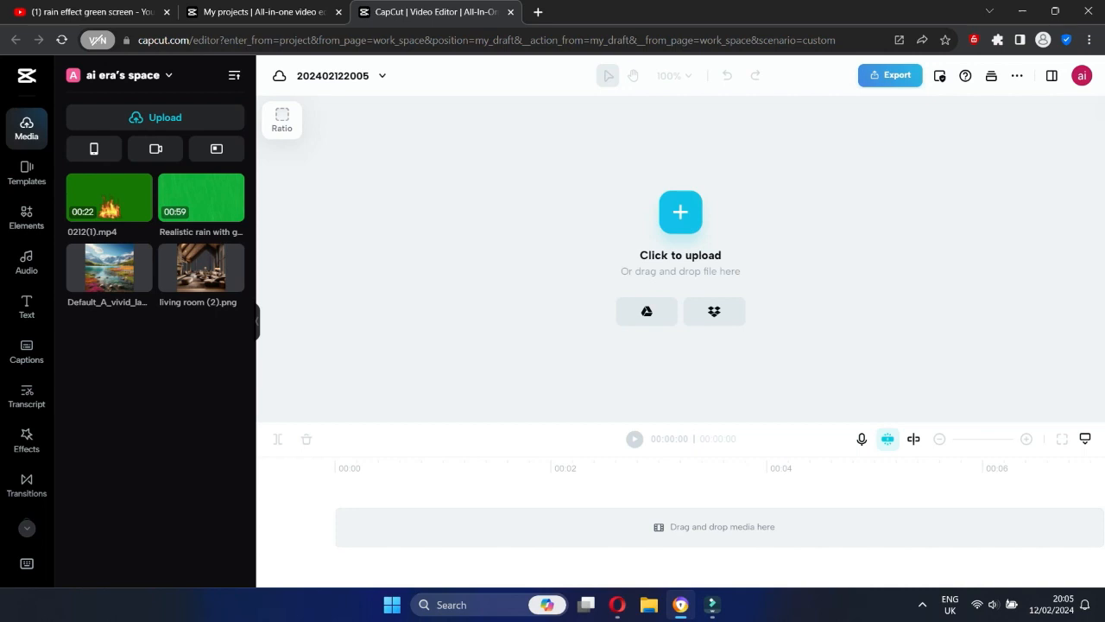
In CapCut, layer the lake landscape, the green screen rain video and the living room cutout on the timeline
left_click_drag(109, 268, 336, 518)
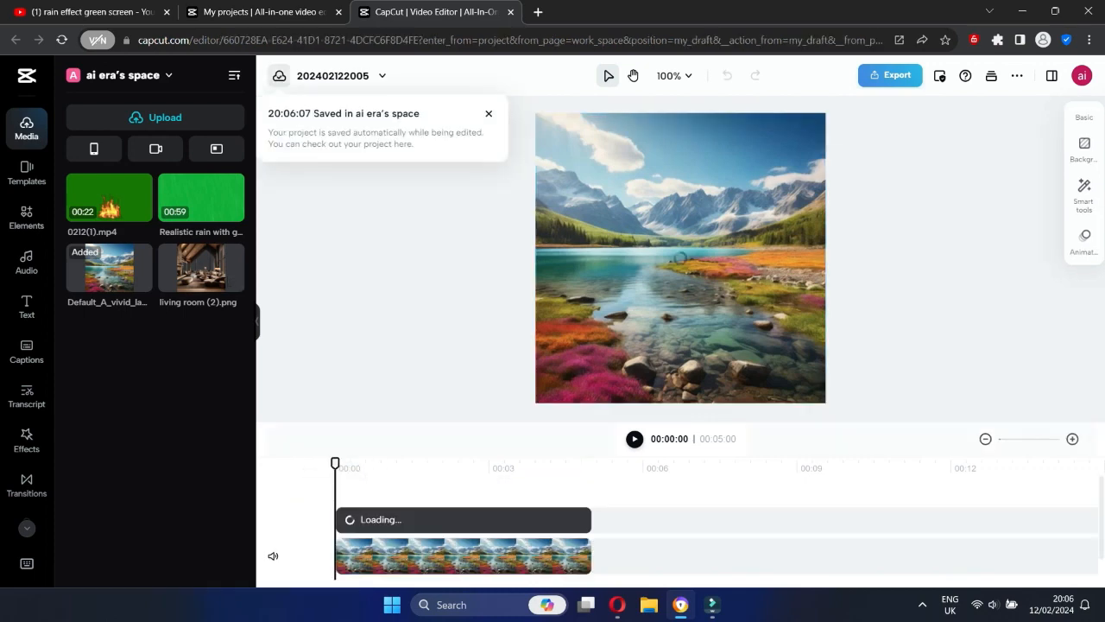
left_click_drag(201, 197, 341, 519)
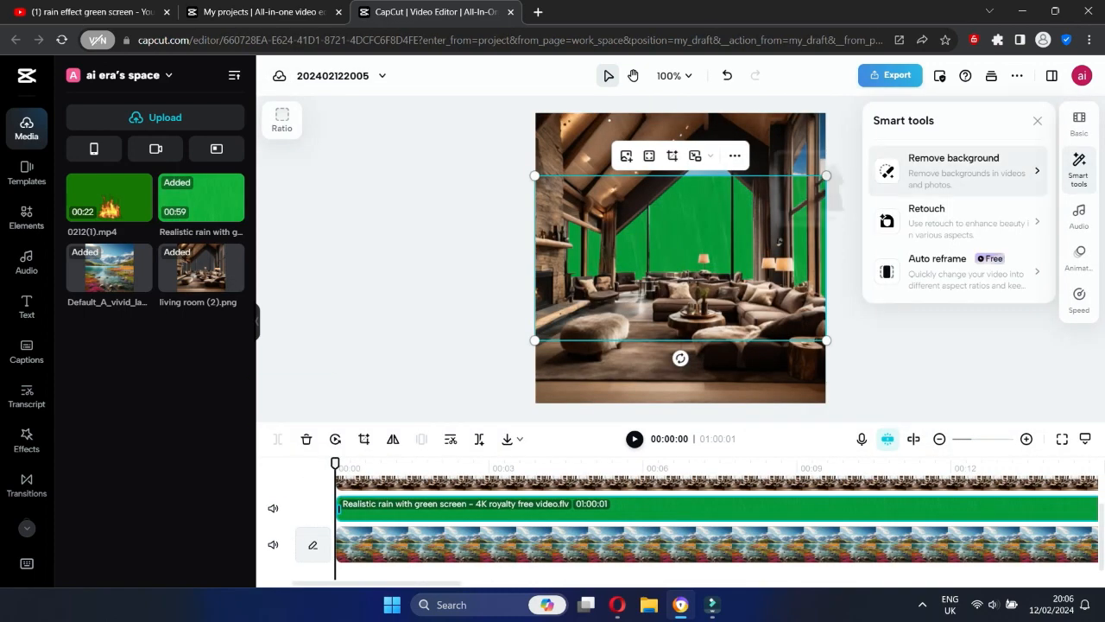
Remove the rain clip's green background with Chroma key by sampling its green, and open the clip's color adjustment settings
left_click(953, 166)
left_click(1031, 232)
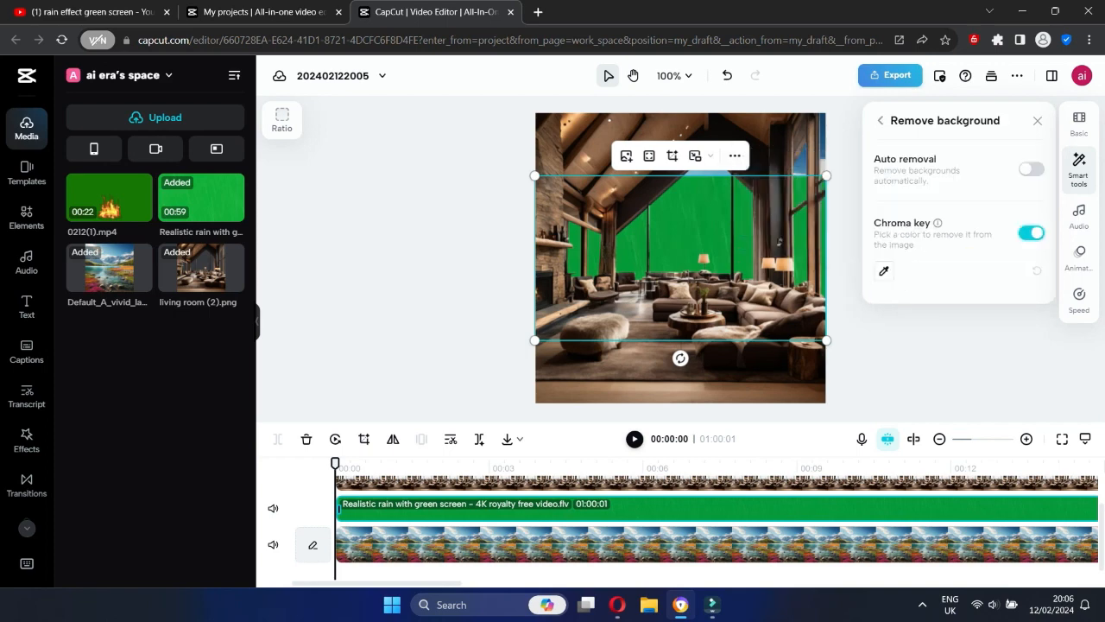
left_click(883, 270)
left_click(747, 250)
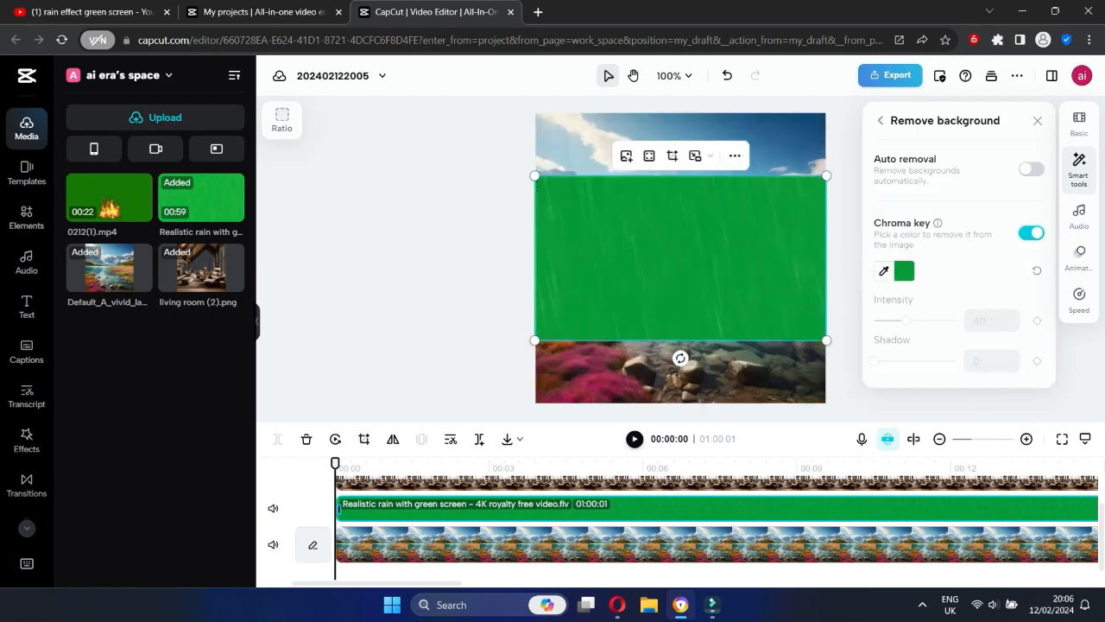
left_click(1079, 125)
scroll(958, 276, "down", 3)
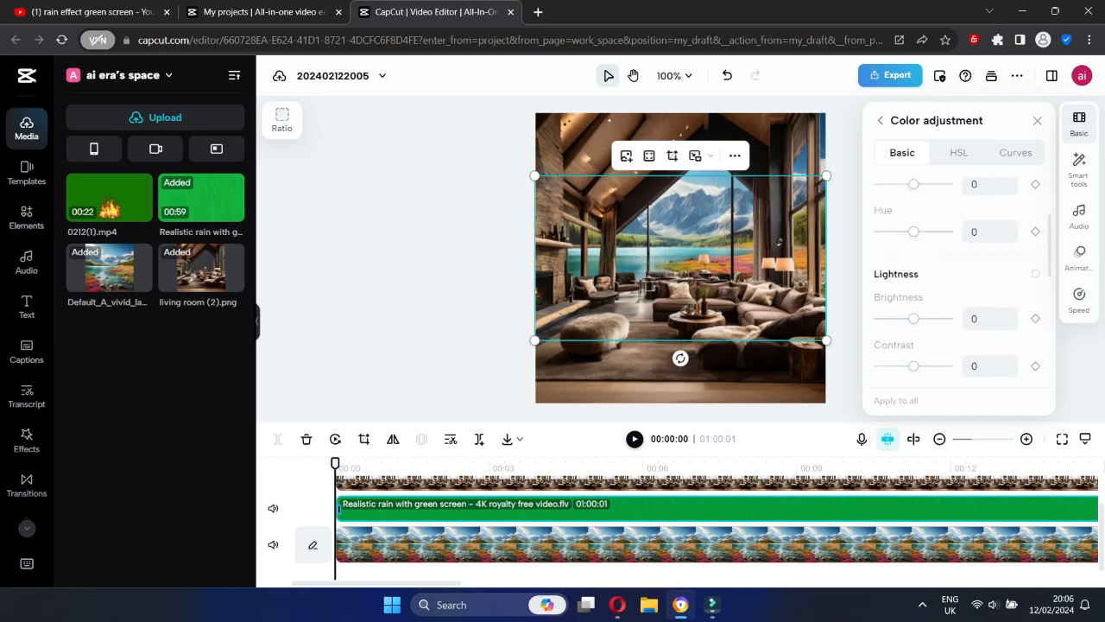
Paste a second copy of the rain clip, move it beneath the living room layer near the timeline start, and preview
left_click(556, 482)
left_click(555, 467)
key("ctrl+v")
left_click_drag(555, 464, 274, 477)
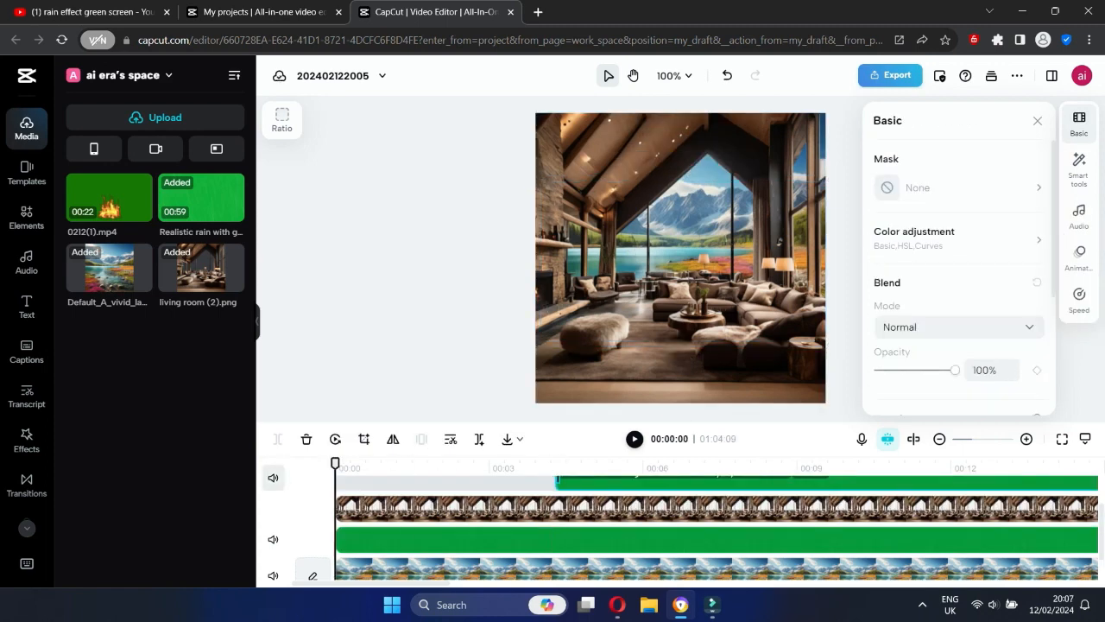
left_click_drag(604, 481, 385, 524)
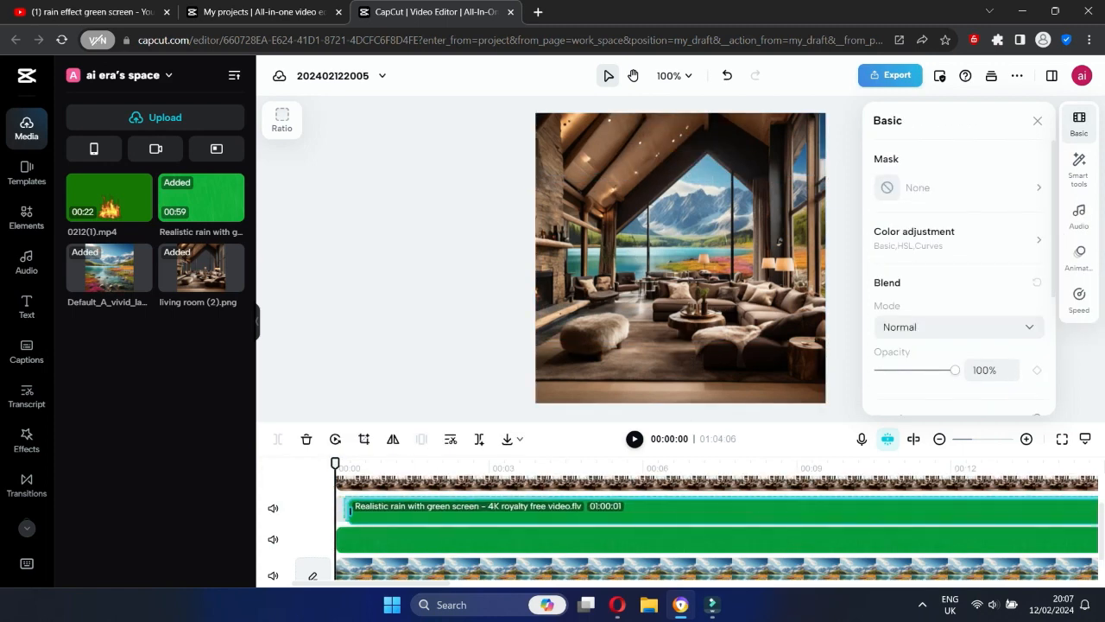
key("space")
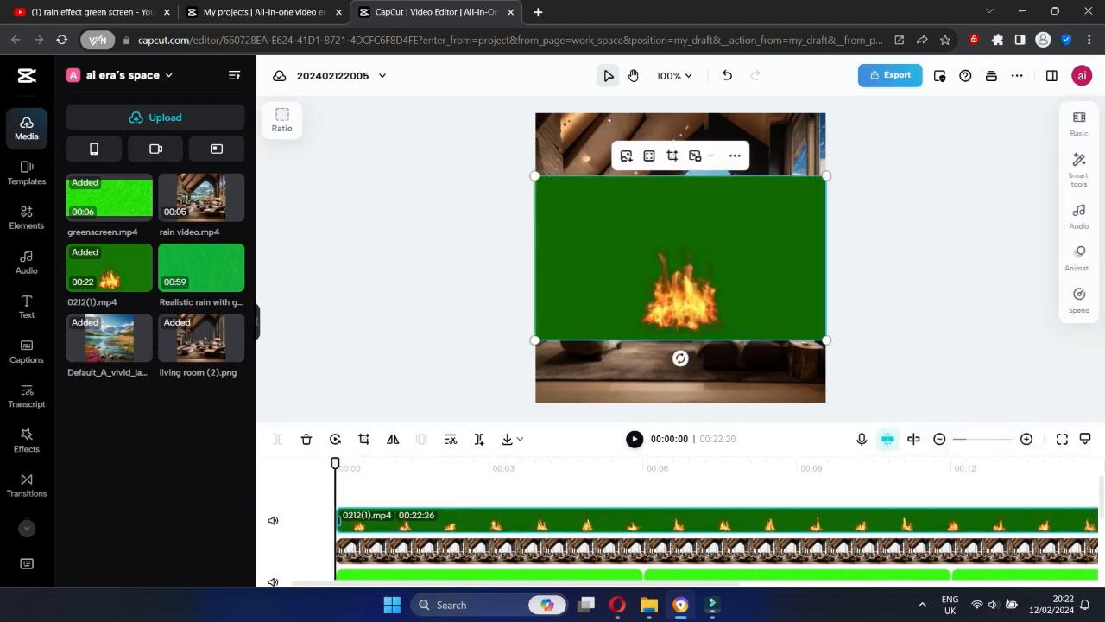
Remove the fire clip's green background with Chroma key by sampling its dark green
left_click(1078, 168)
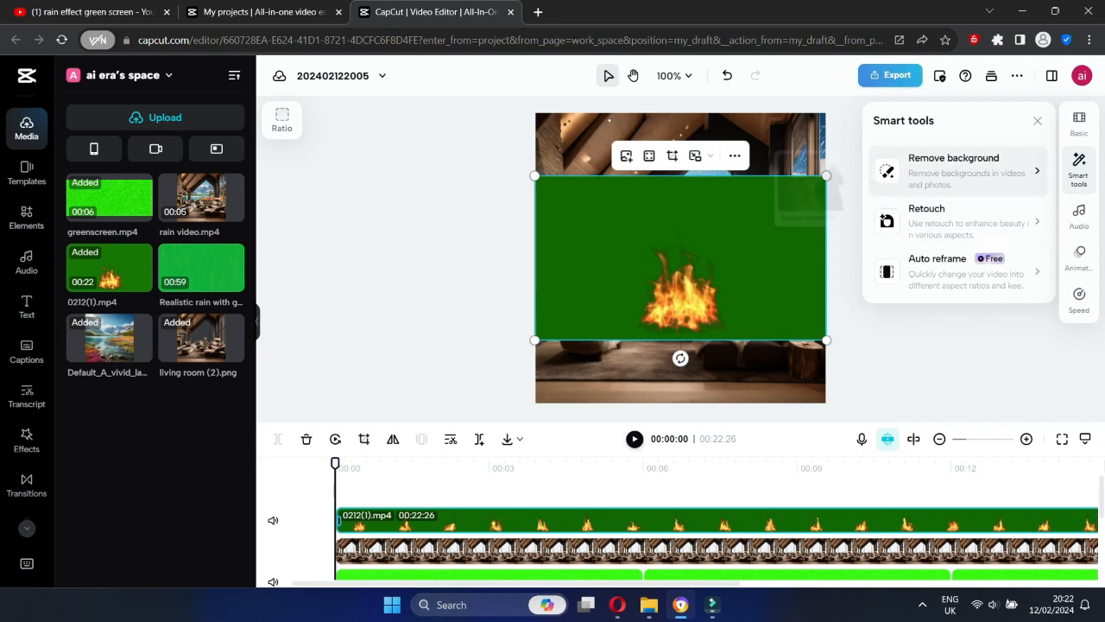
left_click(949, 159)
left_click(1031, 233)
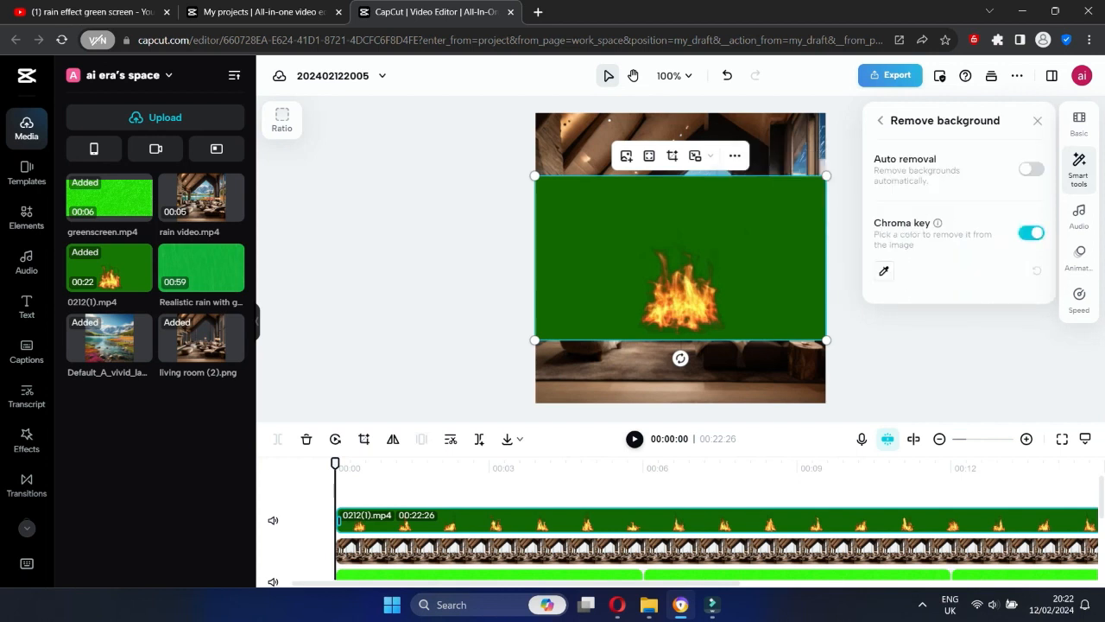
left_click(605, 242)
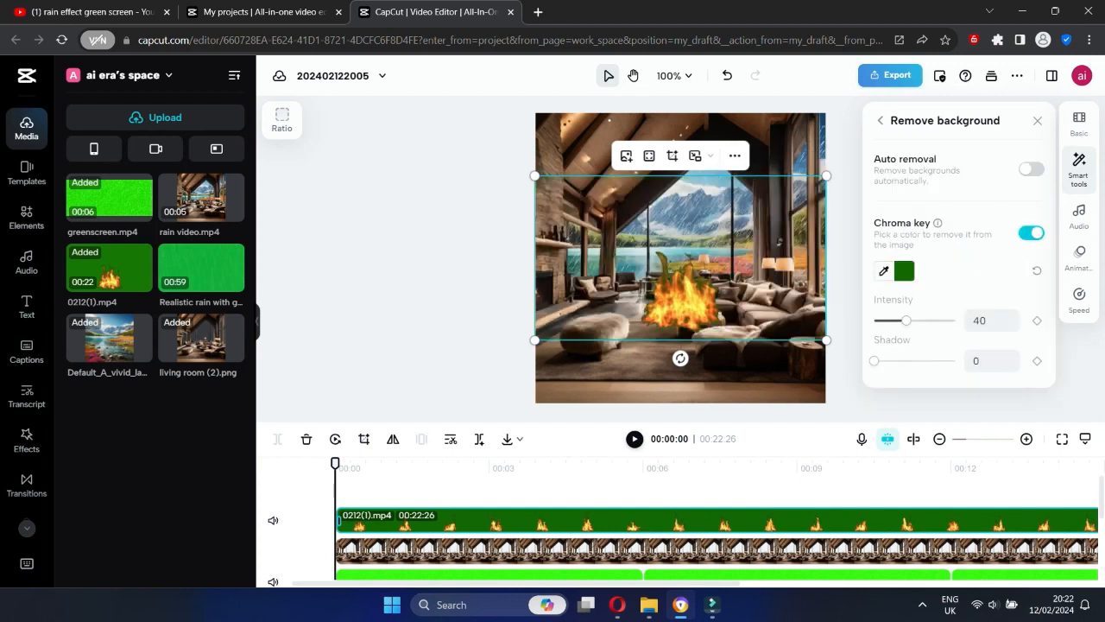
double_click(604, 241)
Shrink the keyed fire clip and move it into the fireplace of the living room image
left_click_drag(645, 211, 645, 306)
left_click(784, 500)
left_click_drag(826, 220, 712, 249)
left_click_drag(625, 274, 530, 274)
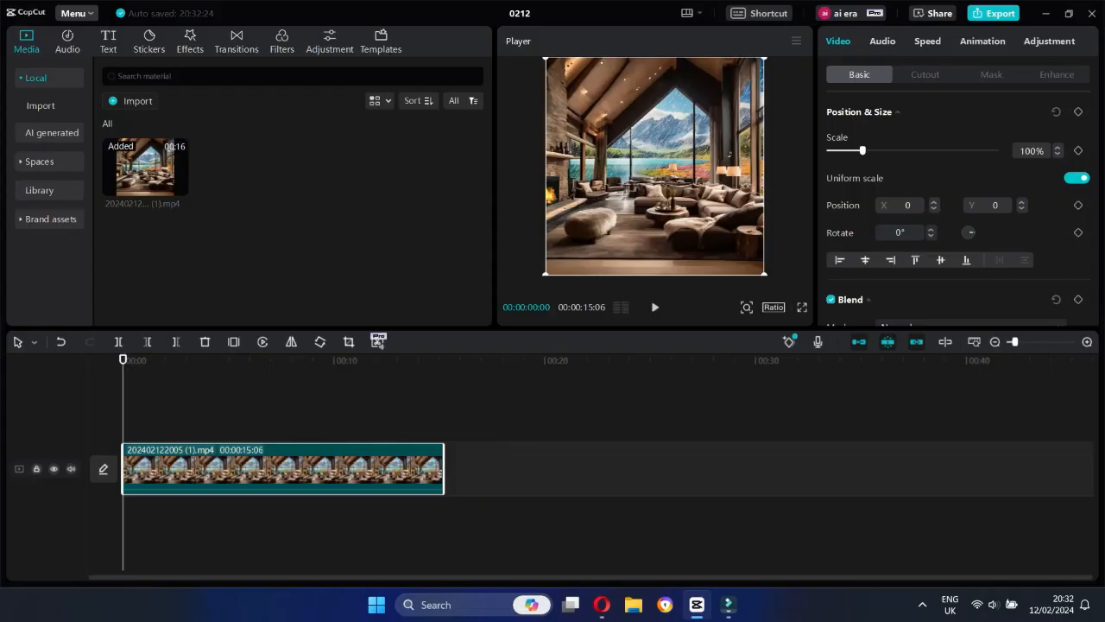
In the CapCut desktop app, set the living room video to 9:16, scale it to 178%, keyframe it at X 838, and preview full screen
left_click(773, 307)
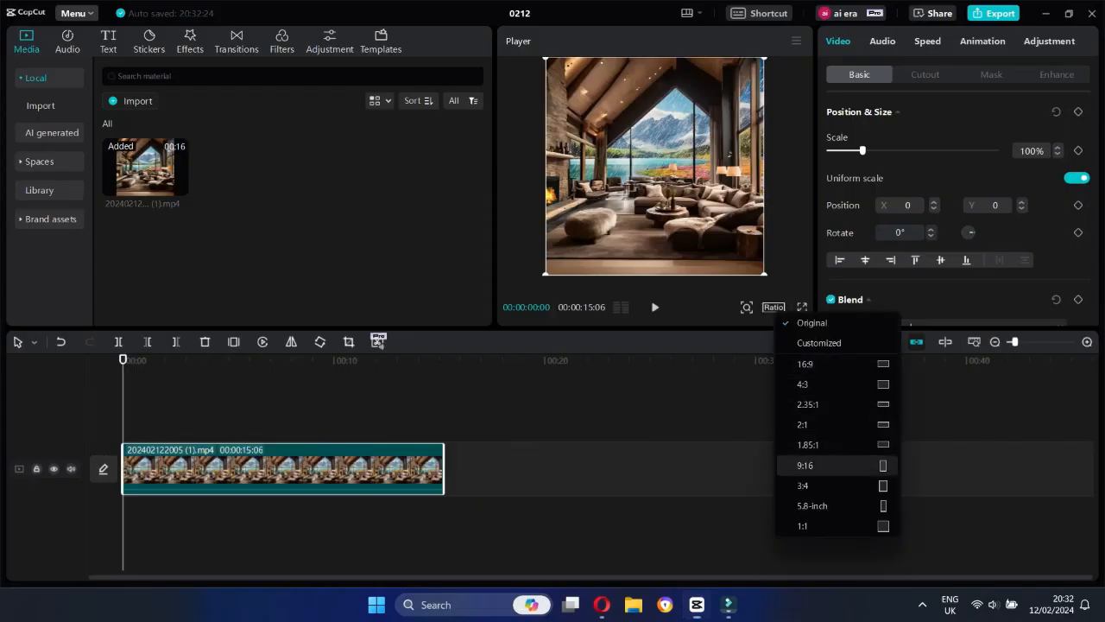
left_click(812, 465)
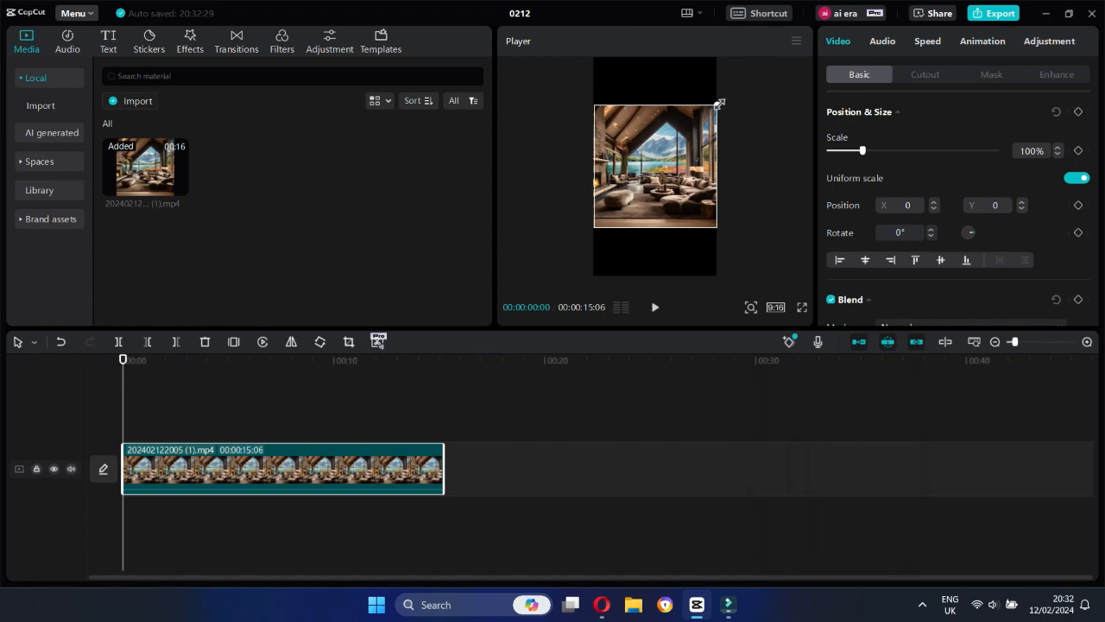
left_click_drag(718, 104, 760, 62)
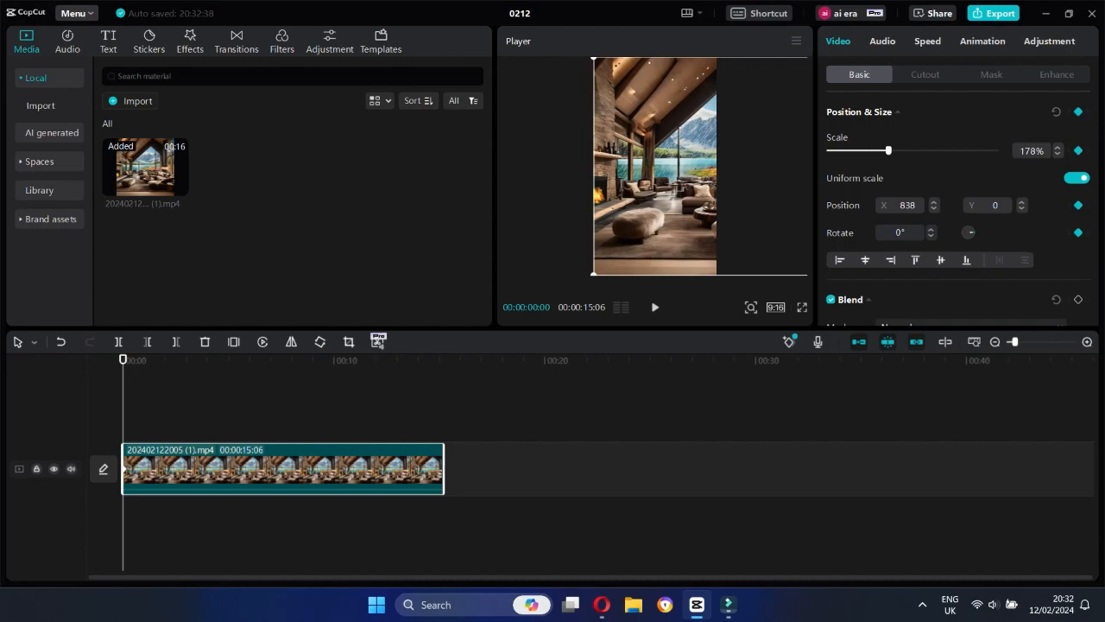
left_click(802, 308)
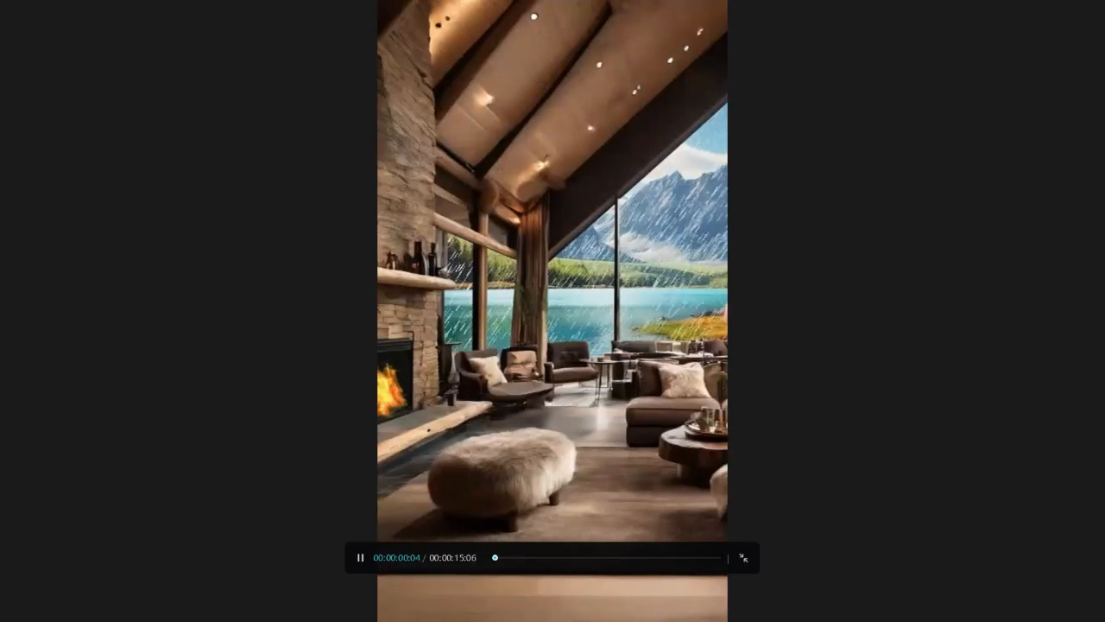